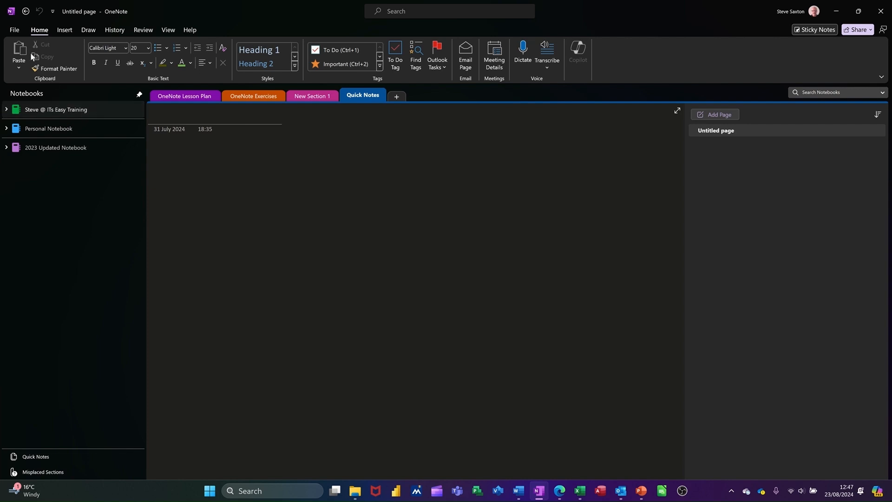
Step: Create a new notebook named "OneNote Training" with This PC as the location, without inviting people to share it
{"action": "left_click", "coordinate": [15, 31]}
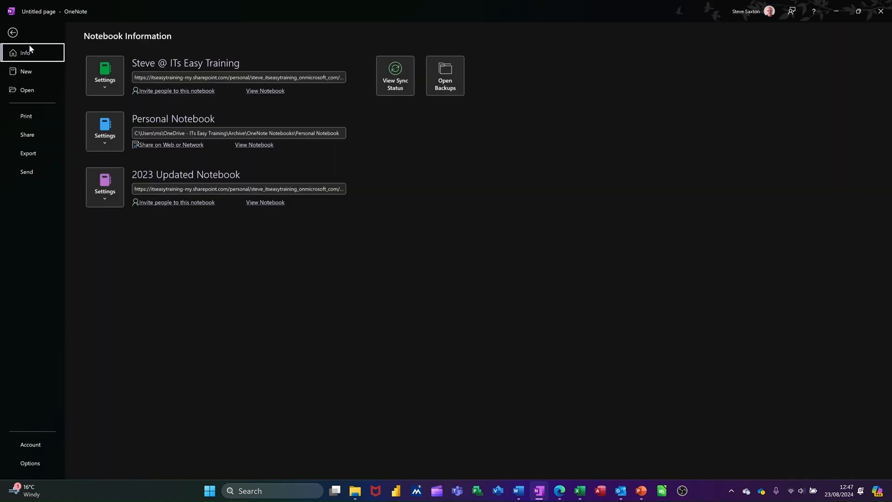
{"action": "left_click", "coordinate": [28, 74]}
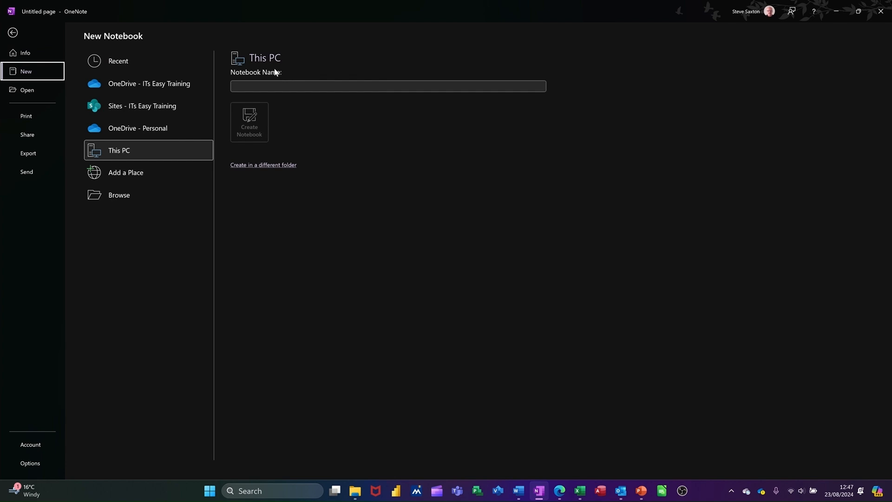
{"action": "left_click", "coordinate": [268, 84]}
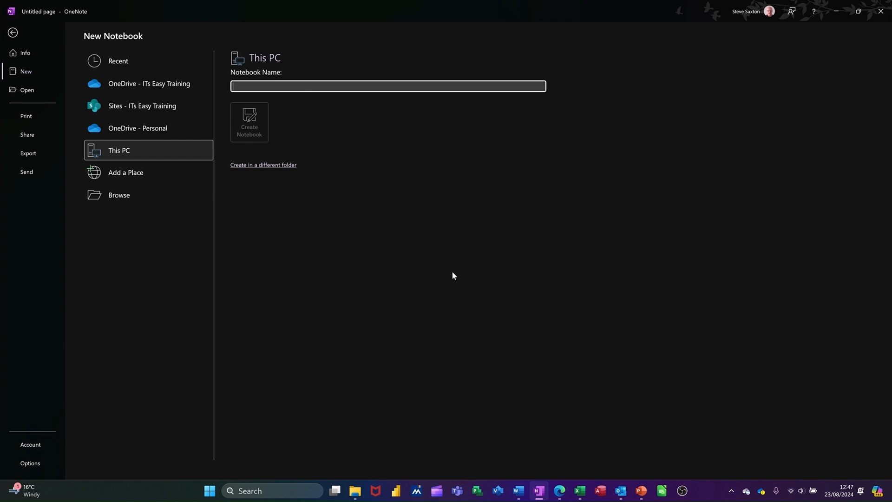
{"action": "type", "text": "OneNote "}
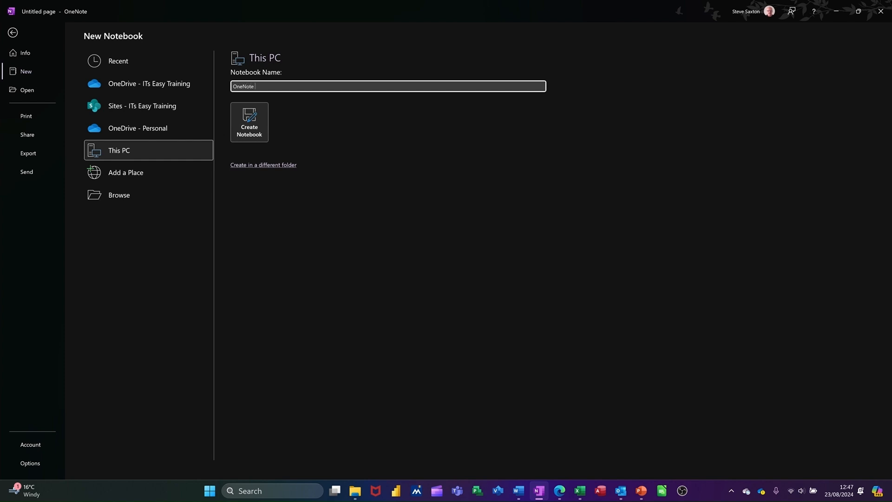
{"action": "type", "text": "Training"}
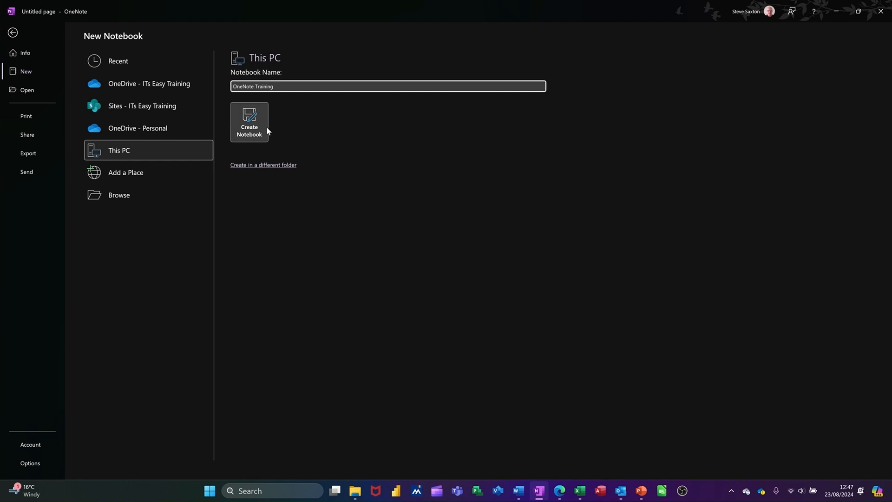
{"action": "left_click", "coordinate": [254, 128]}
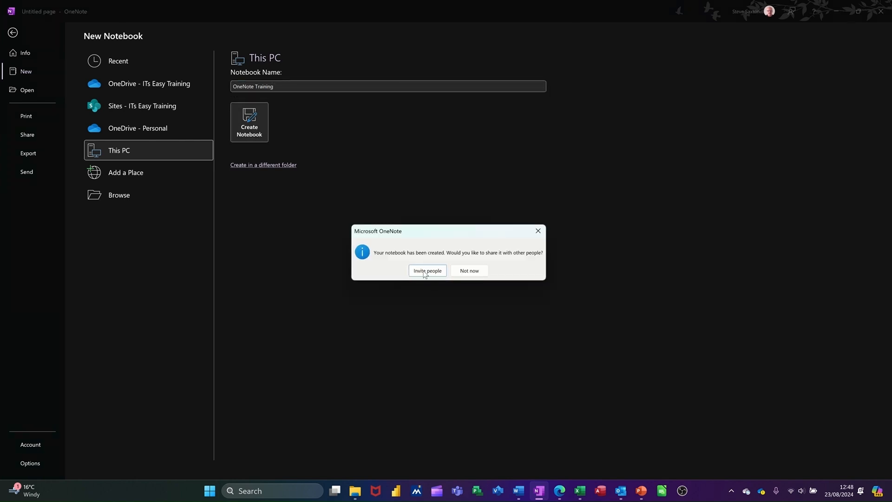
{"action": "left_click", "coordinate": [466, 270]}
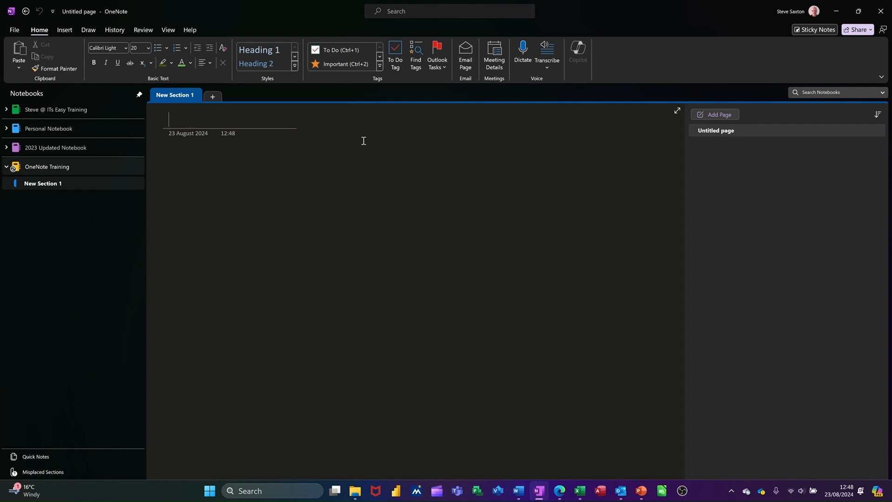
Step: Rename the new notebook's first section as "Course Content"
{"action": "double_click", "coordinate": [174, 94]}
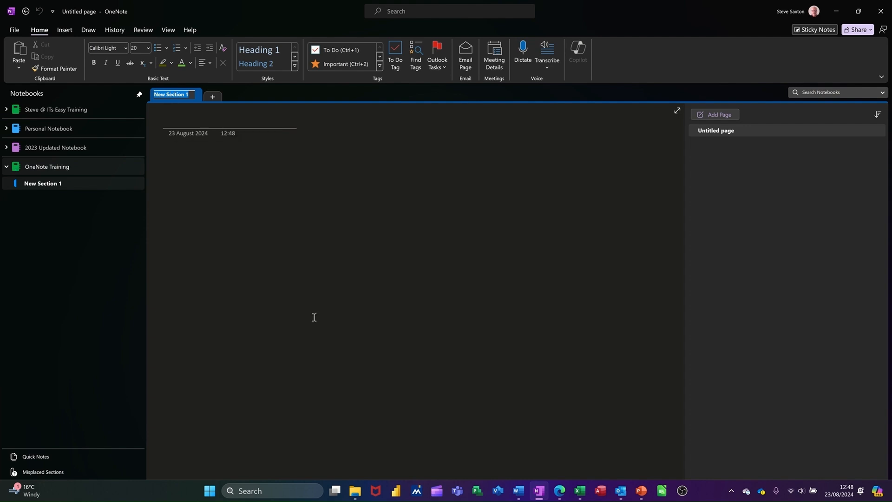
{"action": "type", "text": "C"}
{"action": "type", "text": "ou"}
{"action": "type", "text": "rse Con"}
{"action": "type", "text": "tetn"}
{"action": "key", "text": "BackSpace"}
{"action": "key", "text": "BackSpace"}
{"action": "key", "text": "Return"}
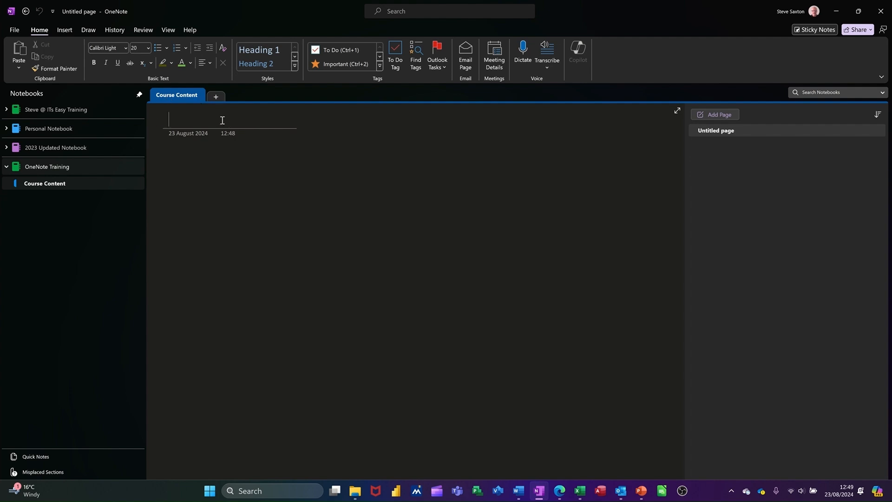
Step: Title the untitled page in the Course Content section "Stage 1"
{"action": "left_click", "coordinate": [189, 120]}
{"action": "type", "text": "Stage 1"}
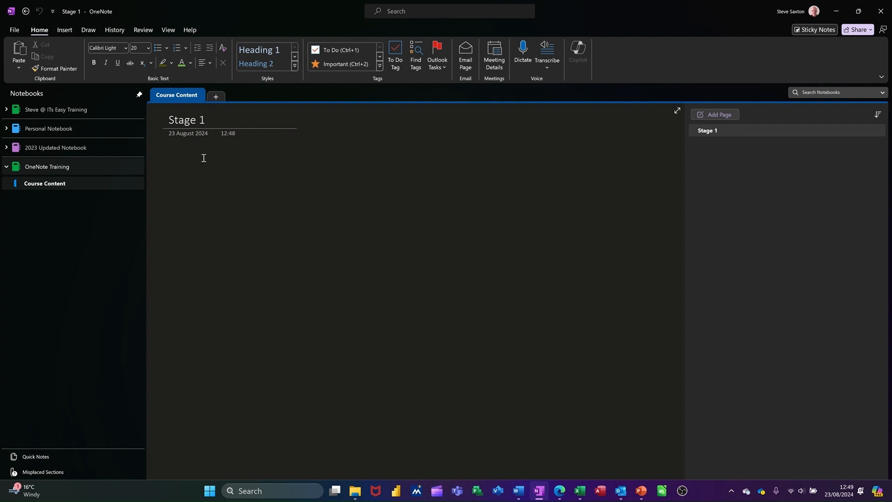
{"action": "key", "text": "Return"}
Step: Add a second page titled "Stage 2" to the Course Content section and return to the Stage 1 page
{"action": "left_click", "coordinate": [721, 116]}
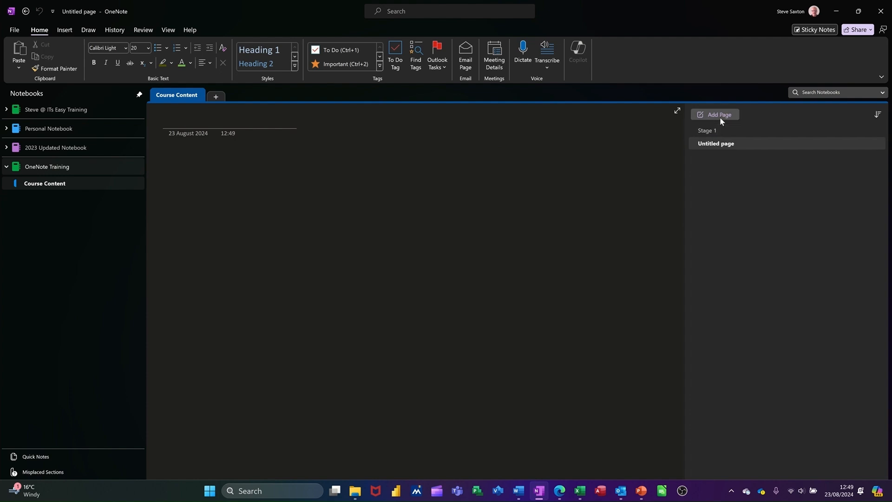
{"action": "type", "text": "Stage 2"}
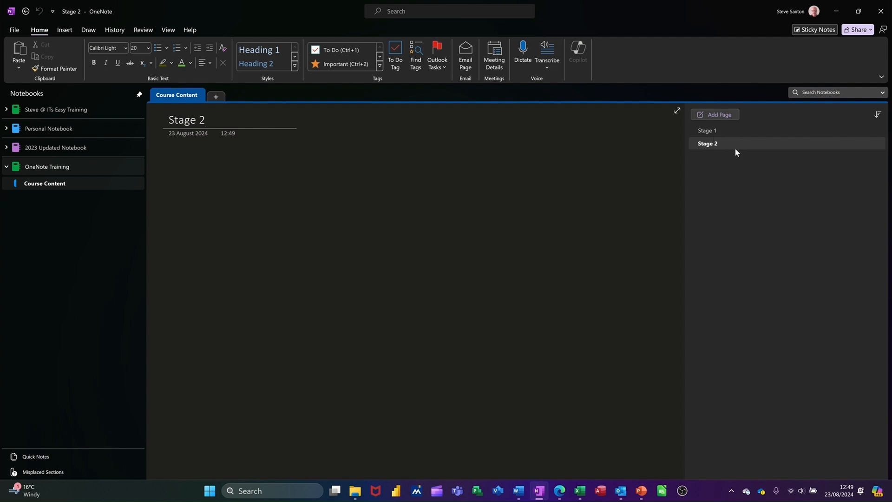
{"action": "left_click", "coordinate": [706, 131]}
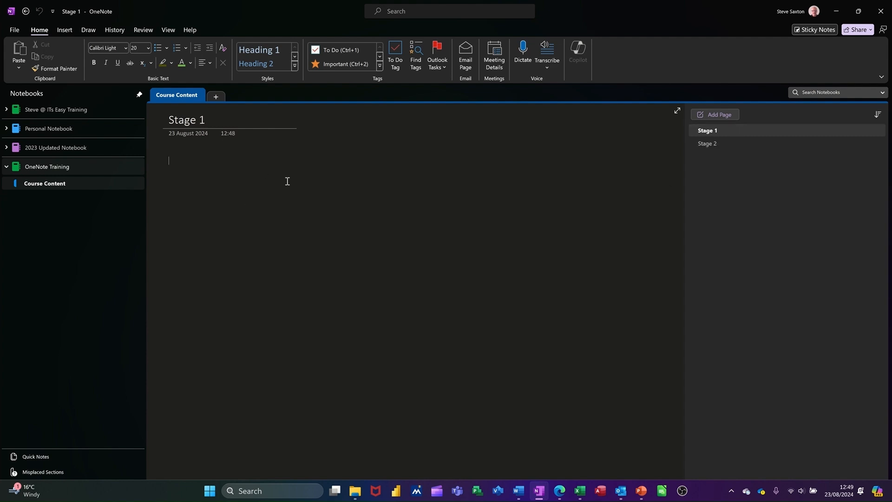
Step: Add a new section named "Exercises" to the OneNote Training notebook
{"action": "left_click", "coordinate": [216, 97]}
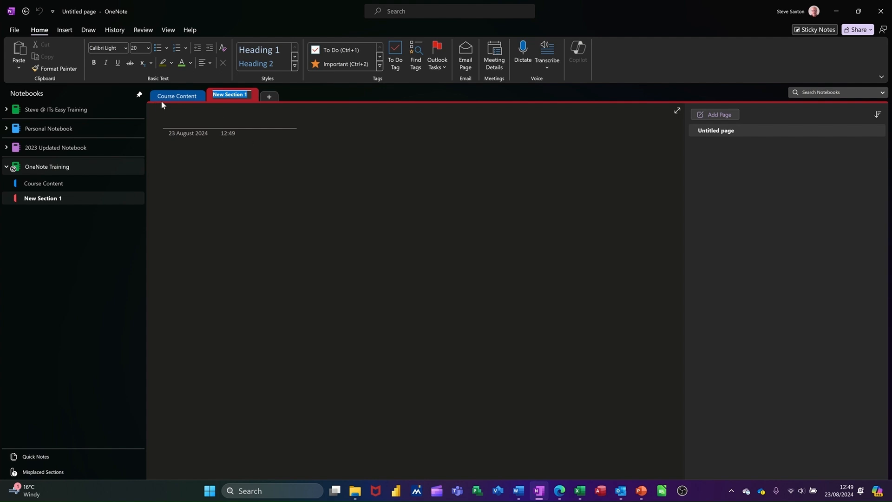
{"action": "type", "text": "Exercises"}
{"action": "key", "text": "Return"}
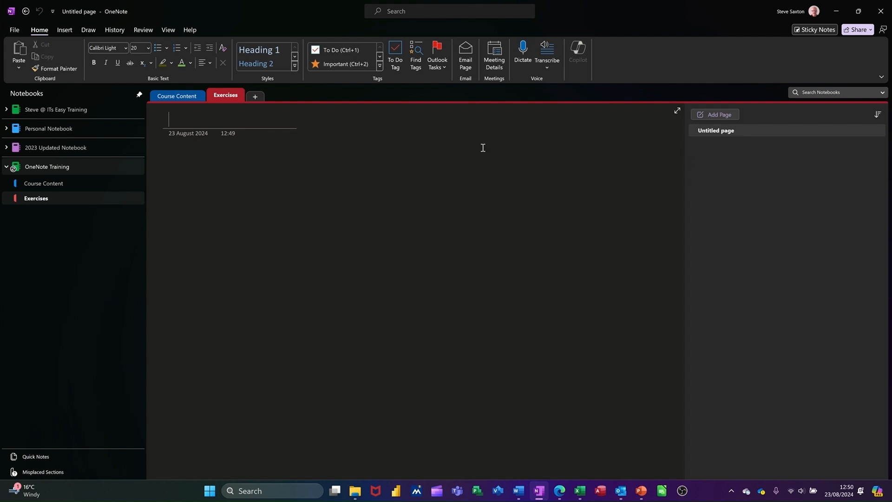
{"action": "right_click", "coordinate": [225, 99]}
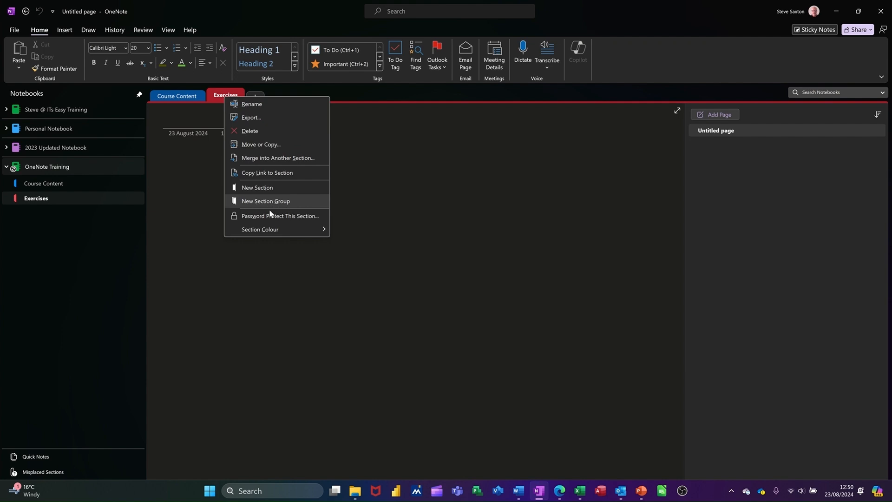
{"action": "mouse_move", "coordinate": [293, 228]}
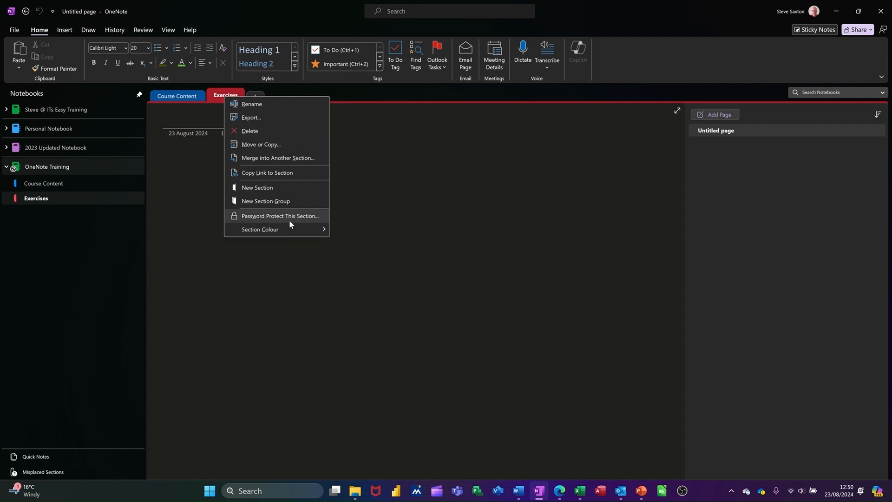
{"action": "left_click", "coordinate": [164, 183]}
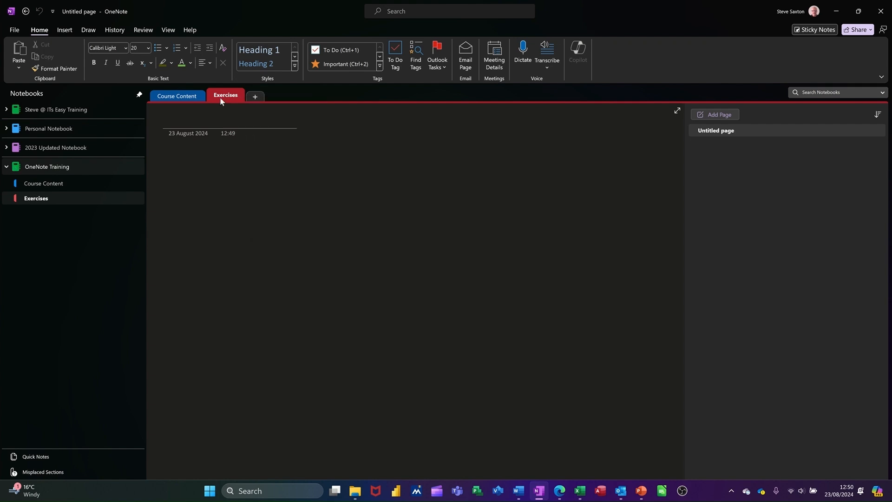
Step: Change the section colour of Exercises to Yellow
{"action": "mouse_move", "coordinate": [225, 91]}
{"action": "left_mouse_down"}
{"action": "mouse_move", "coordinate": [162, 95]}
{"action": "mouse_move", "coordinate": [235, 97]}
{"action": "left_mouse_up"}
{"action": "right_click", "coordinate": [218, 96]}
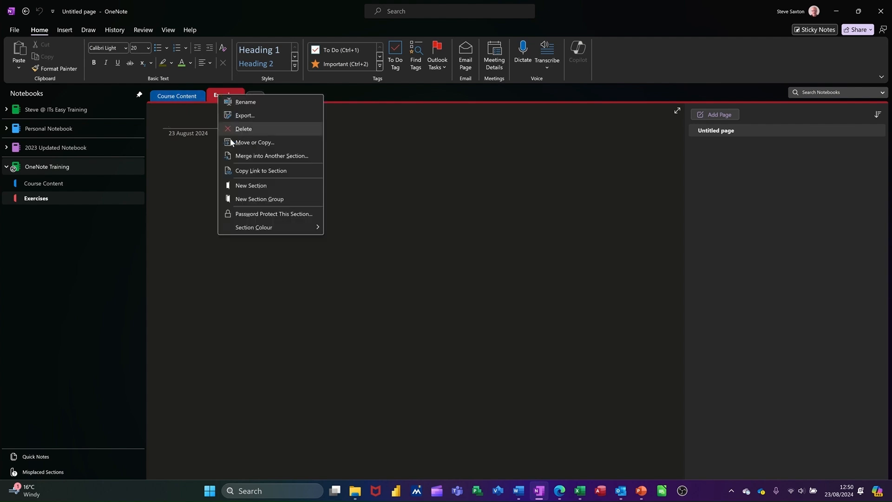
{"action": "mouse_move", "coordinate": [256, 231]}
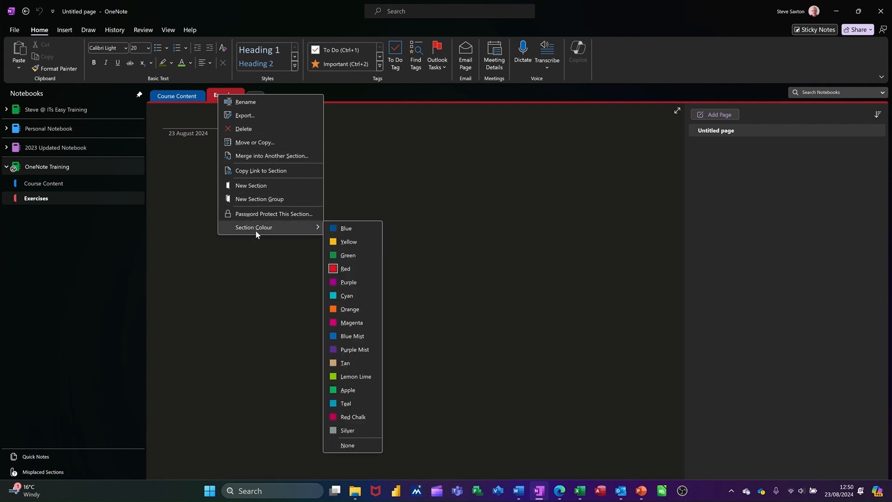
{"action": "left_click", "coordinate": [346, 242]}
{"action": "left_click", "coordinate": [207, 165]}
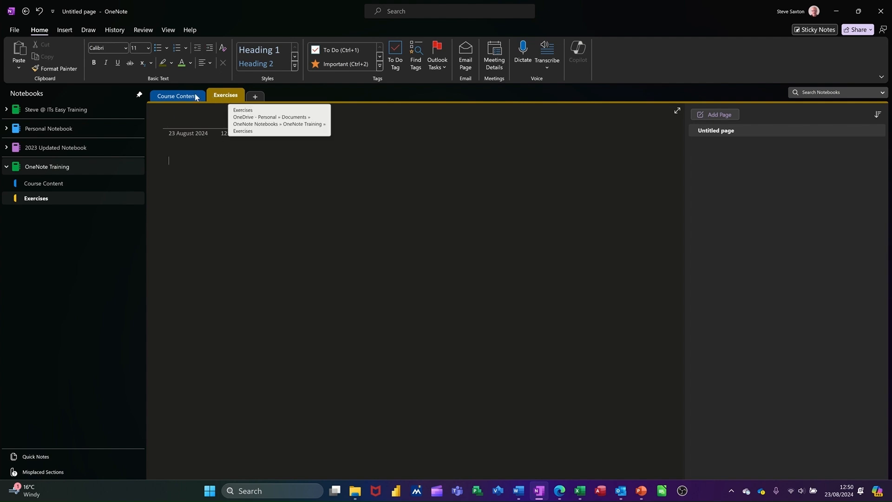
Step: View the Course Content and Exercises sections, and collapse and re-expand the OneNote Training notebook's section list
{"action": "left_click", "coordinate": [178, 95]}
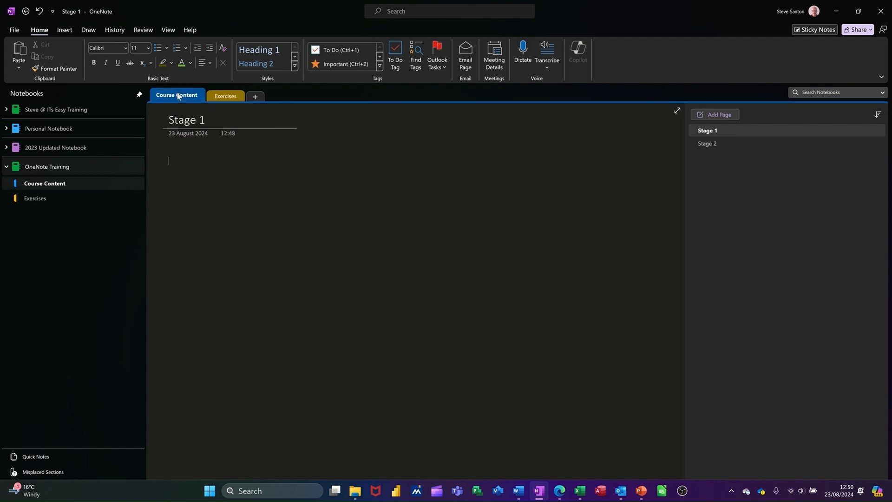
{"action": "left_click", "coordinate": [221, 97]}
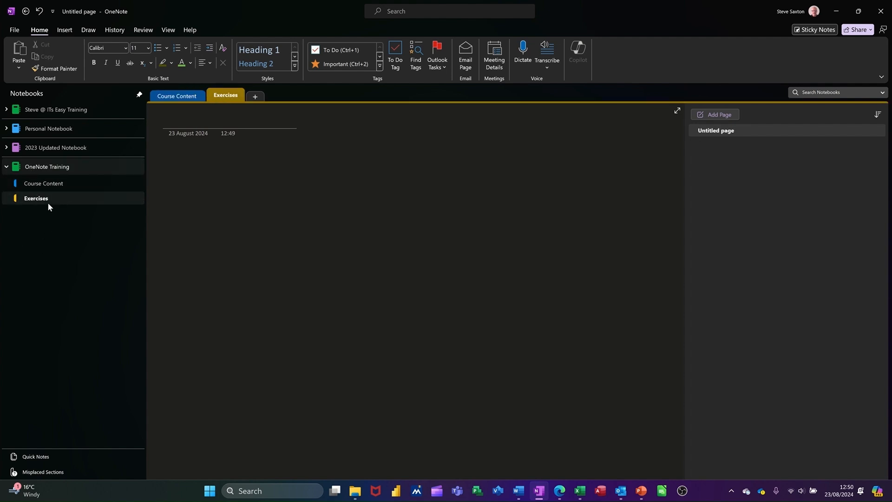
{"action": "left_click", "coordinate": [6, 167]}
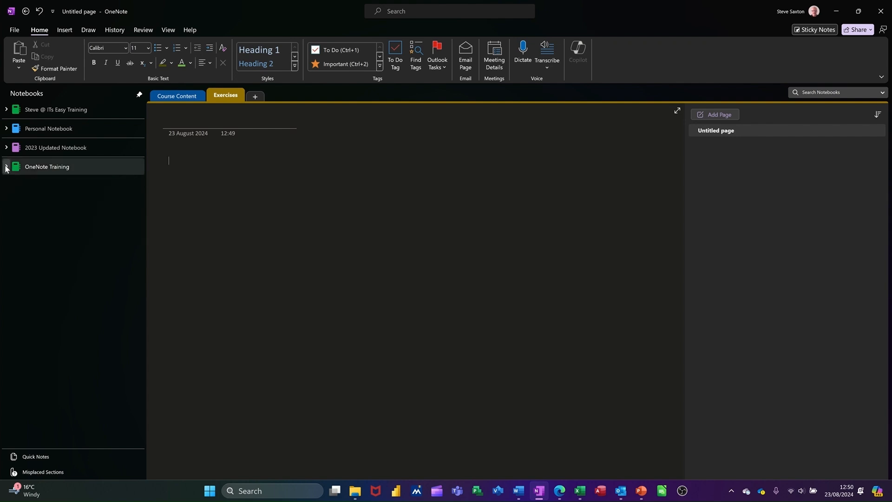
{"action": "left_click", "coordinate": [7, 167]}
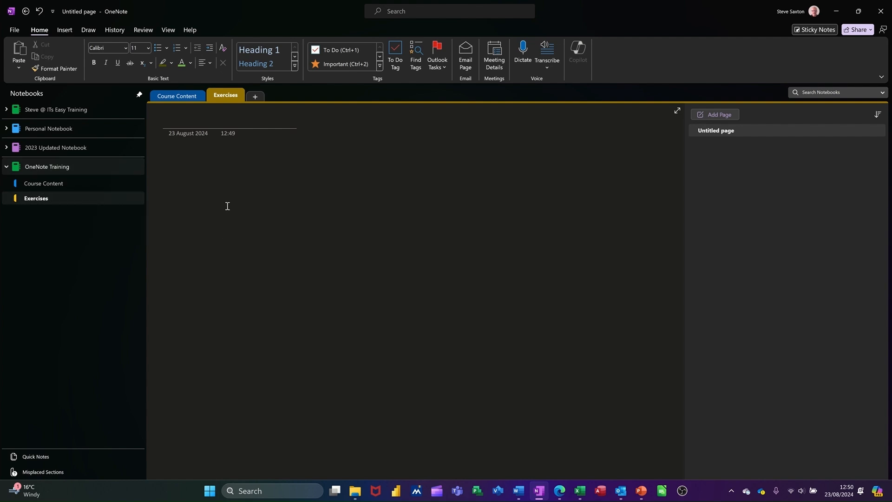
Step: Write "Phase 1" and "Phase 2" on separate lines in the body of the Stage 1 page in Course Content
{"action": "left_click", "coordinate": [179, 96]}
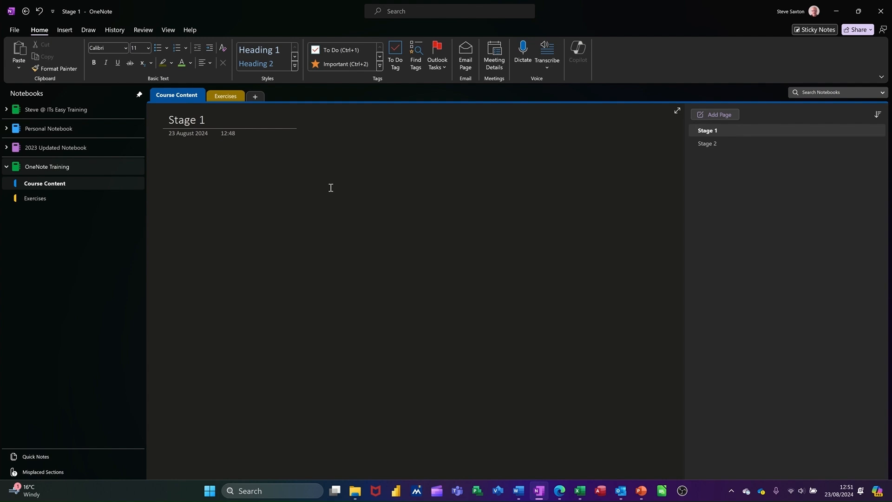
{"action": "type", "text": "Phase 1"}
{"action": "key", "text": "Return"}
{"action": "type", "text": "Phase 2"}
{"action": "key", "text": "Return"}
{"action": "left_click", "coordinate": [249, 206]}
Step: Format the "Phase 2" line on the Stage 1 page as bold green text
{"action": "left_click", "coordinate": [156, 170]}
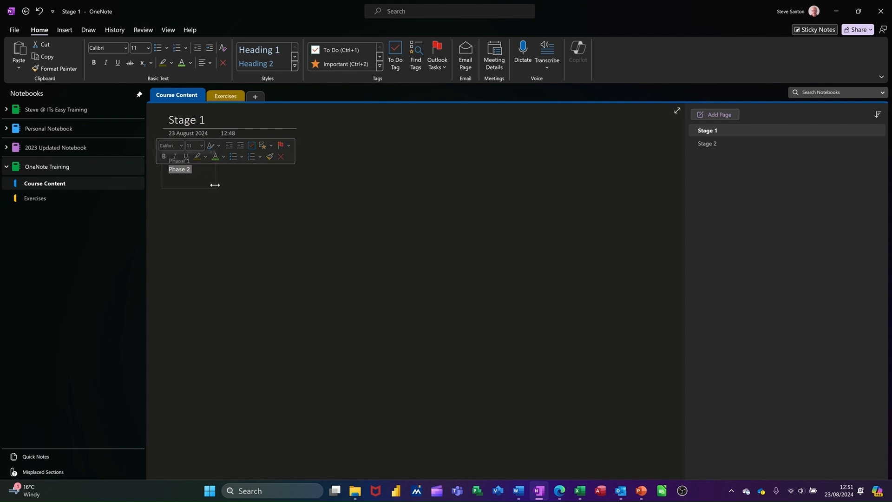
{"action": "left_click", "coordinate": [164, 157]}
{"action": "left_click", "coordinate": [216, 158]}
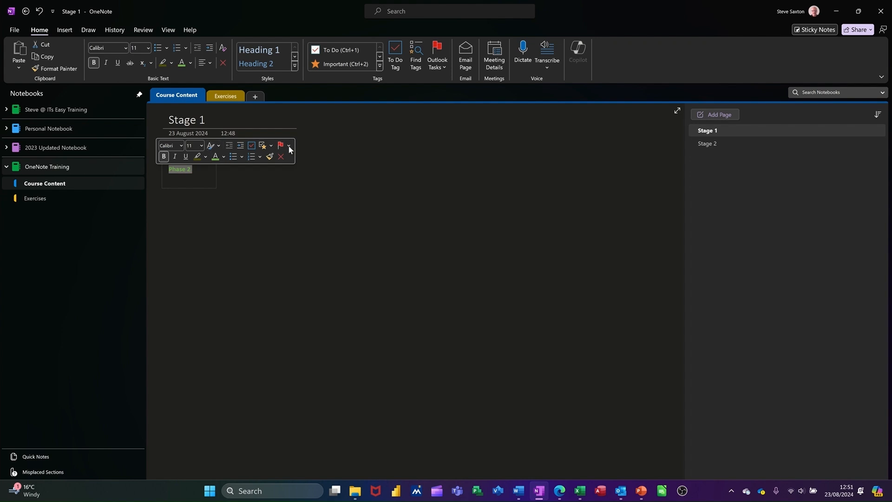
{"action": "left_click", "coordinate": [247, 182]}
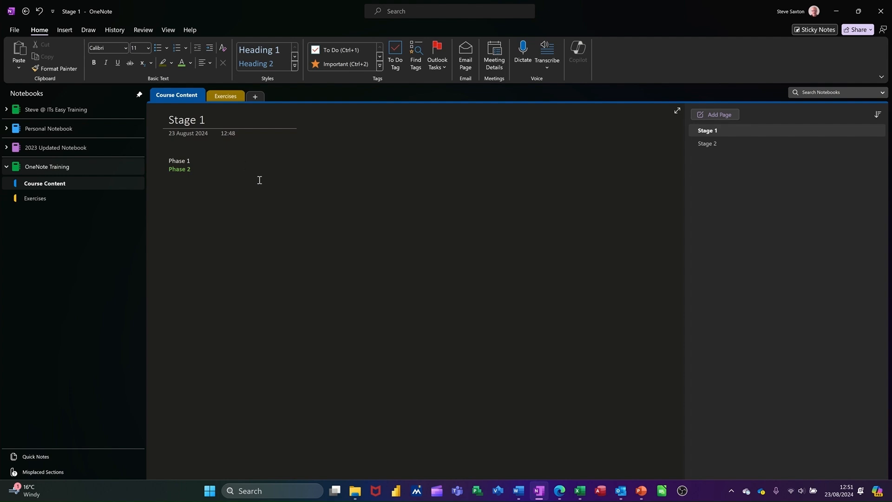
Step: Write "Phase 3" and "Phase 4" on separate lines in a second note beside the first, and merge it below Phase 2
{"action": "left_click", "coordinate": [258, 160]}
{"action": "type", "text": "Pha"}
{"action": "type", "text": "se 3 "}
{"action": "type", "text": "Phase "}
{"action": "type", "text": "4"}
{"action": "key", "text": "Return"}
{"action": "left_click_drag", "start_coordinate": [268, 153], "coordinate": [186, 171]}
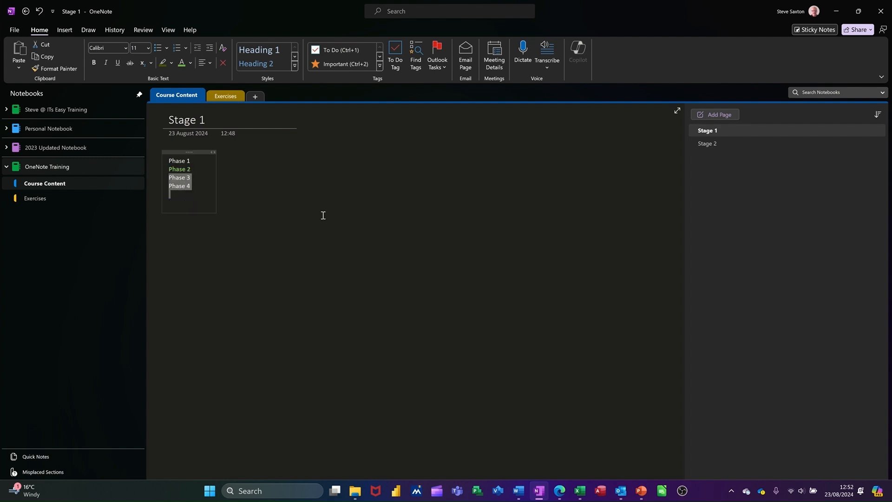
{"action": "left_click", "coordinate": [302, 215]}
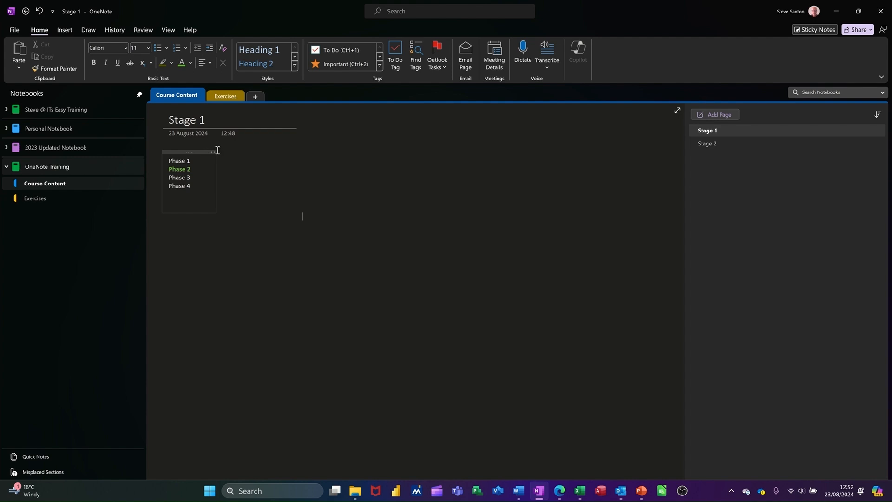
Step: Widen the container holding the four phase lines slightly and move it a little to the right on the page
{"action": "left_click_drag", "start_coordinate": [211, 153], "coordinate": [226, 178]}
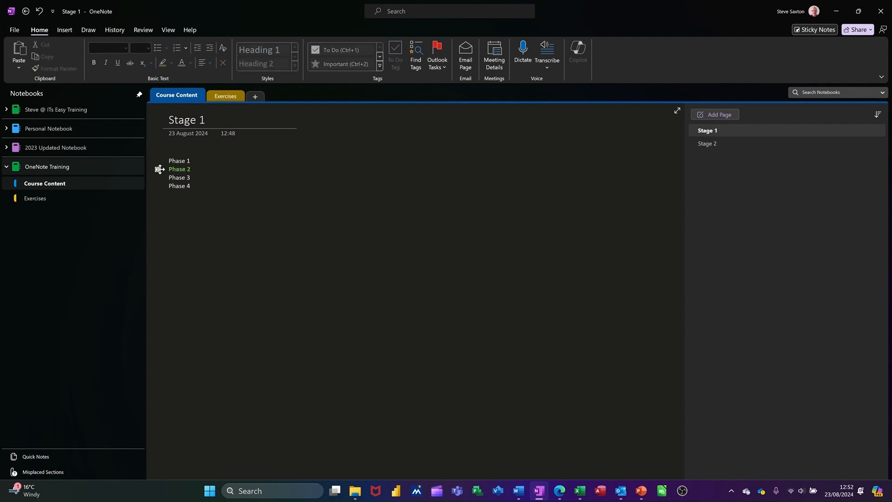
{"action": "left_click_drag", "start_coordinate": [192, 152], "coordinate": [211, 150]}
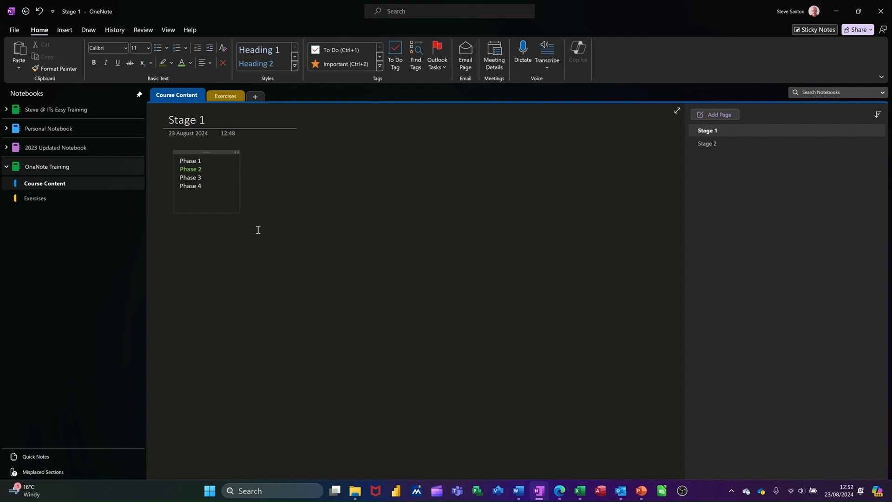
Step: Insert vertical space between Phase 2 and Phase 3 on the Stage 1 page, and move the Phase 3 and Phase 4 note up closer to Phase 2
{"action": "left_click", "coordinate": [64, 30]}
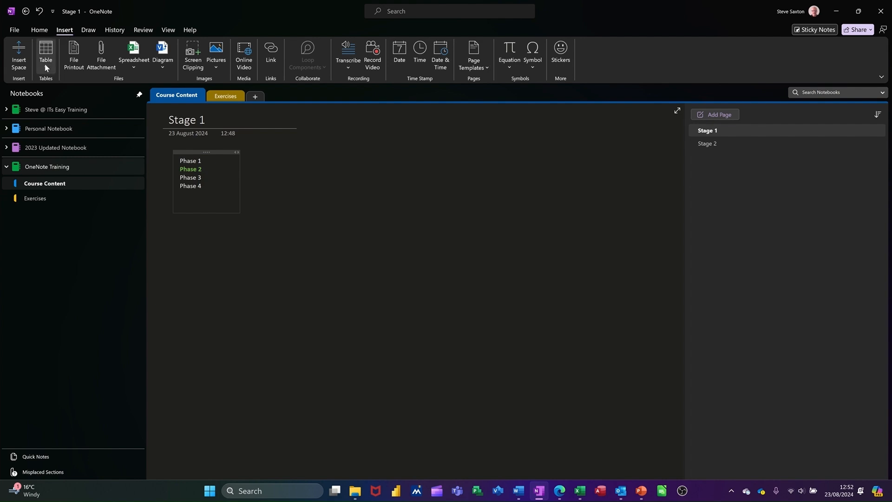
{"action": "left_click", "coordinate": [19, 51]}
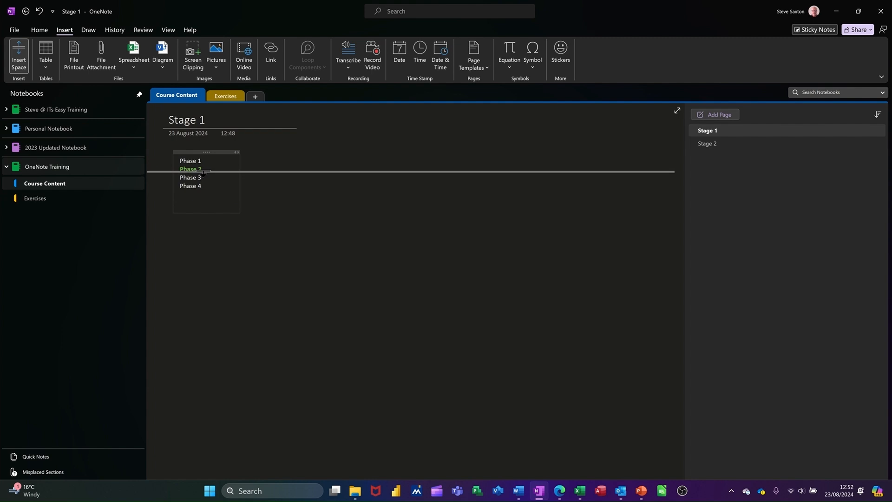
{"action": "left_click_drag", "start_coordinate": [206, 172], "coordinate": [212, 217]}
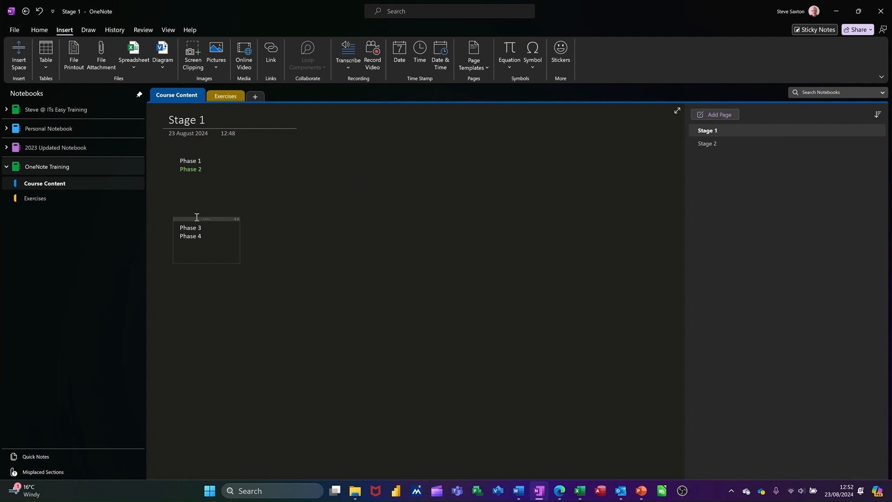
{"action": "left_click_drag", "start_coordinate": [195, 218], "coordinate": [196, 186]}
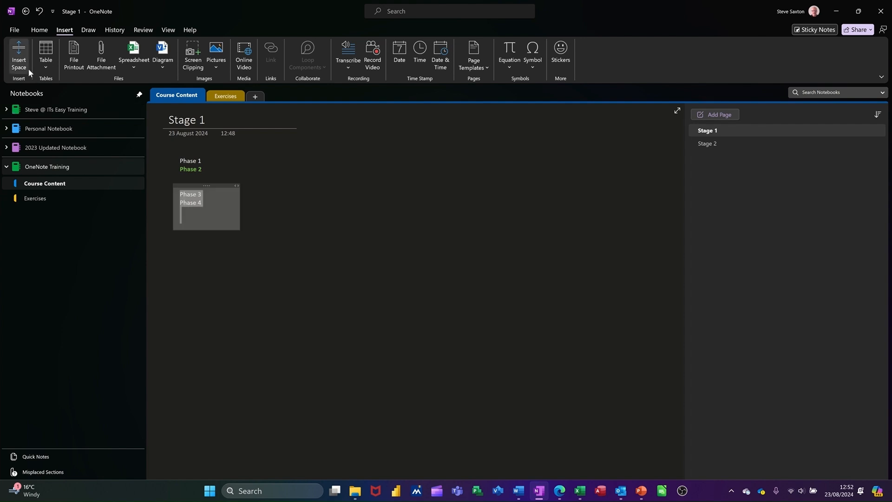
{"action": "left_click", "coordinate": [37, 29]}
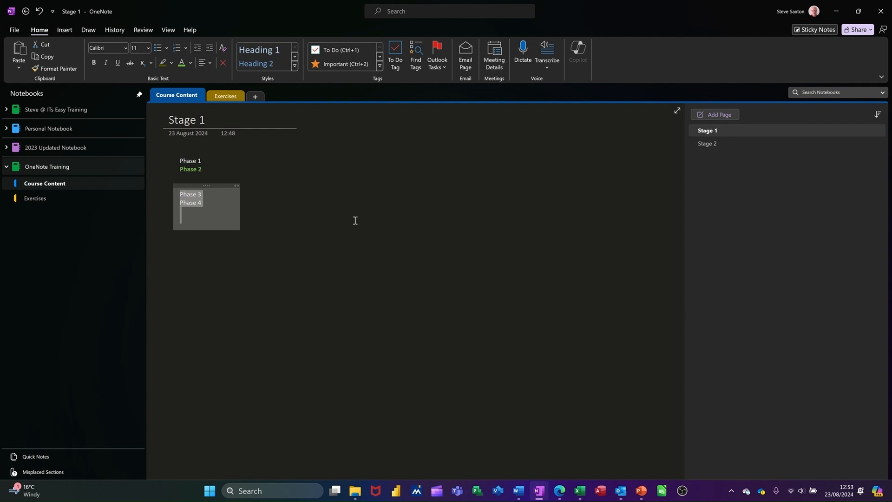
{"action": "left_click", "coordinate": [218, 251]}
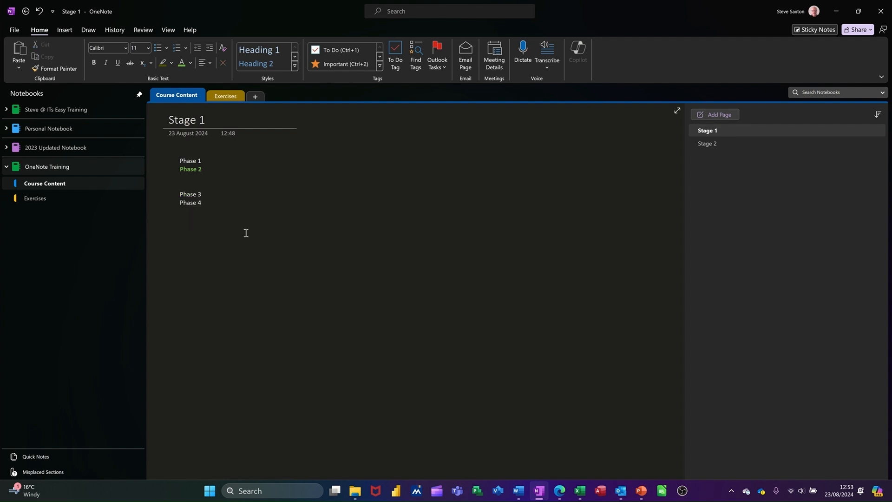
Step: Title the untitled page in the Exercises section "Exercise 1"
{"action": "left_click", "coordinate": [225, 96]}
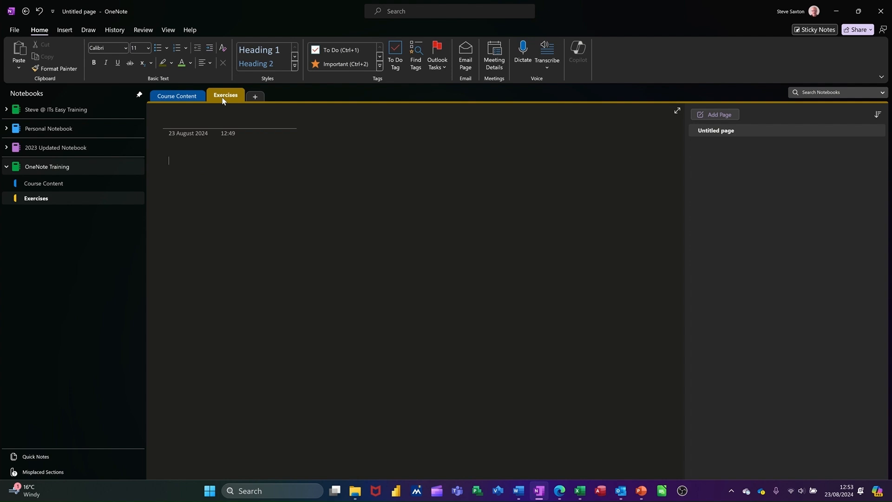
{"action": "left_click", "coordinate": [211, 121]}
{"action": "type", "text": "Ex"}
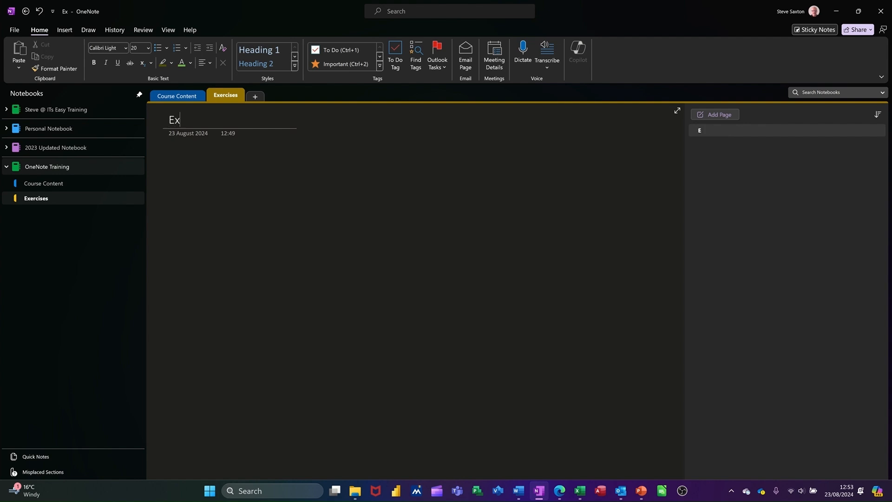
{"action": "type", "text": "ercise 1"}
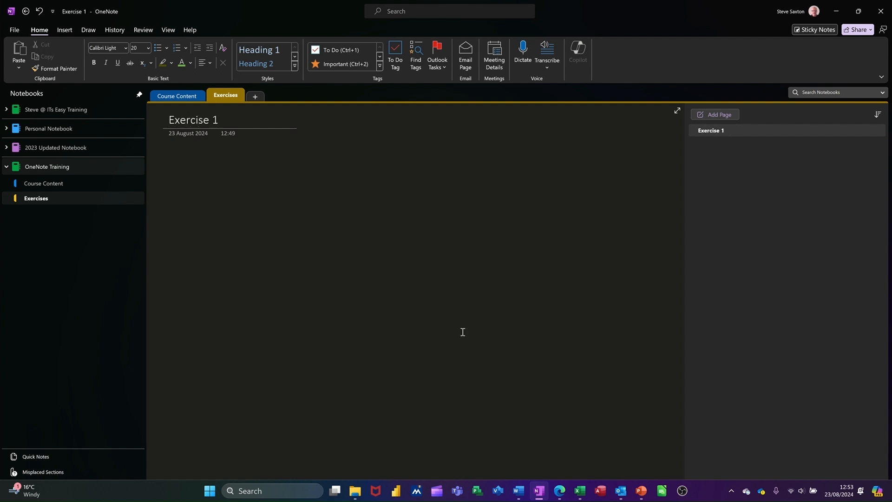
Step: Create a linked page from the body of Exercise 1 by writing [[Exercise 2]], and open the Exercise 2 page
{"action": "left_click", "coordinate": [235, 160]}
{"action": "left_click", "coordinate": [236, 161]}
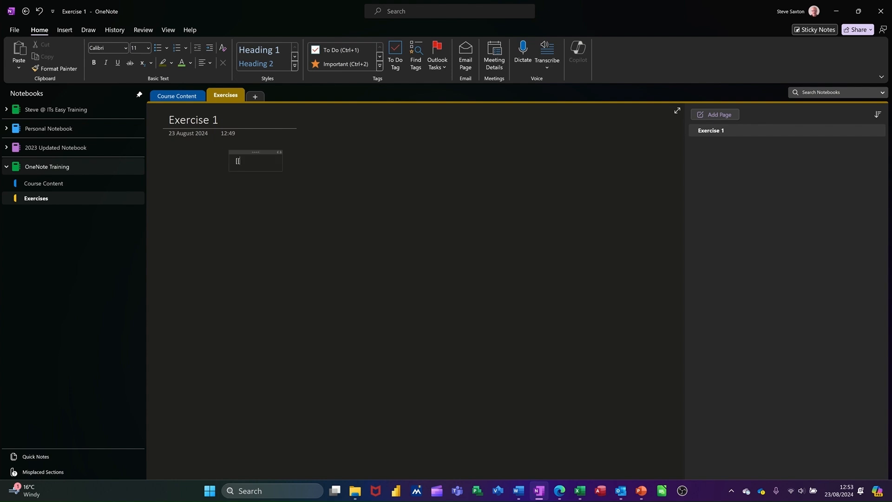
{"action": "type", "text": "[[Exercise 2]]"}
{"action": "left_click", "coordinate": [241, 161]}
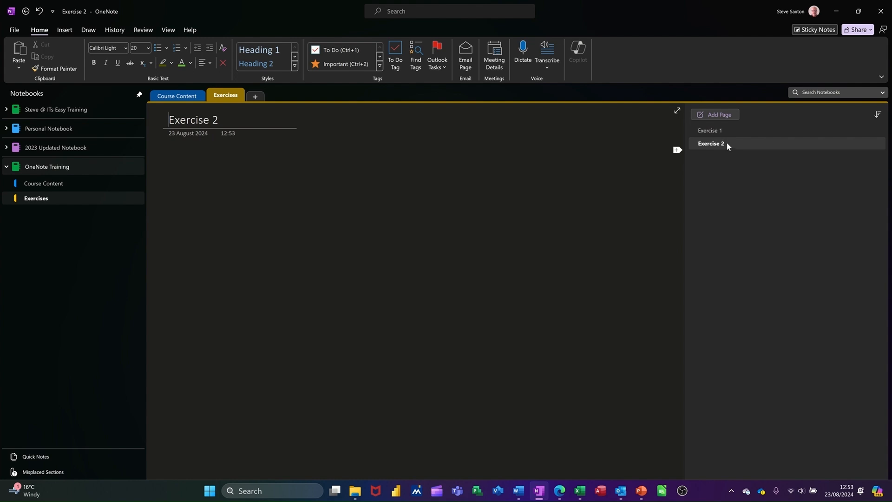
Step: Add an "exercise" link in the body of Exercise 2 and a separate [[exercise 1]] note linking to the Exercise 1 page
{"action": "left_click", "coordinate": [416, 189]}
{"action": "type", "text": "exercise"}
{"action": "left_click", "coordinate": [293, 172]}
{"action": "type", "text": "[["}
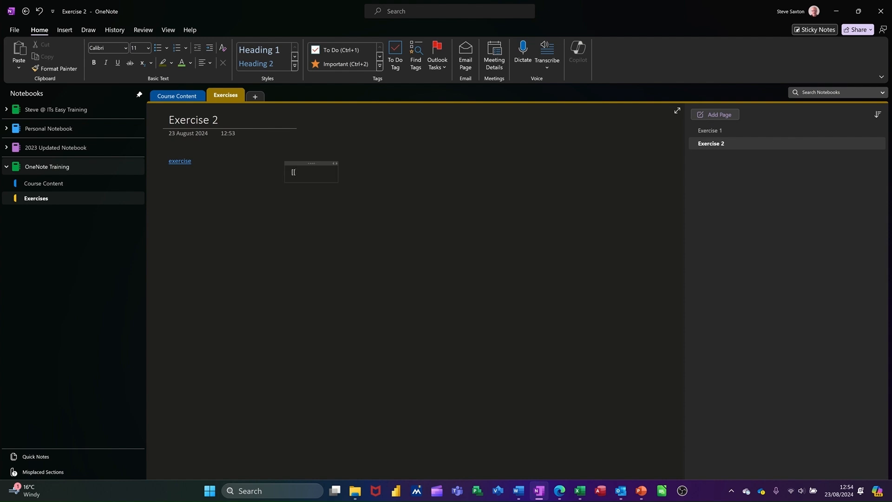
{"action": "type", "text": "exercise 1]]"}
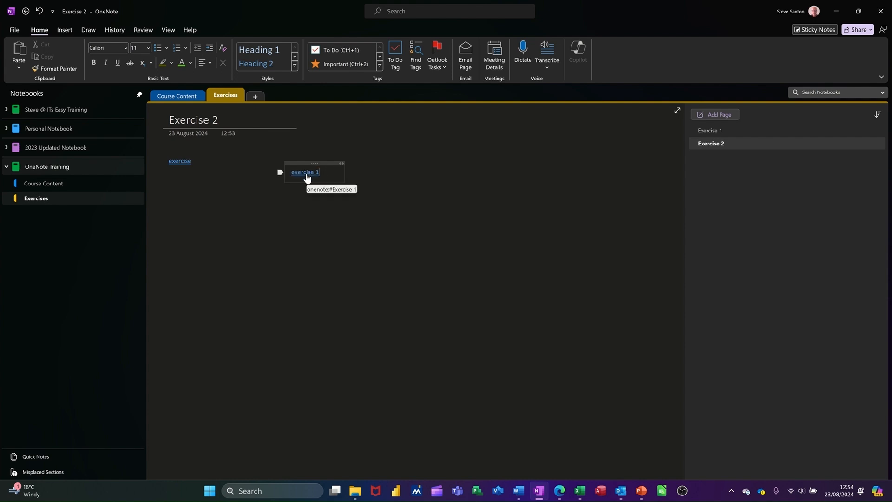
Step: Test the page links by following "exercise 1" to the Exercise 1 page and "Exercise 2" back again
{"action": "left_click", "coordinate": [305, 173]}
{"action": "left_click", "coordinate": [278, 216]}
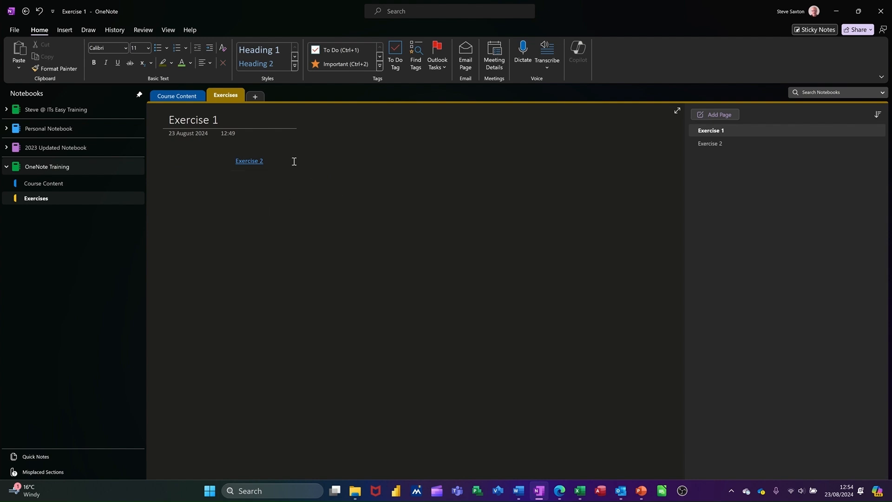
{"action": "left_click", "coordinate": [258, 227]}
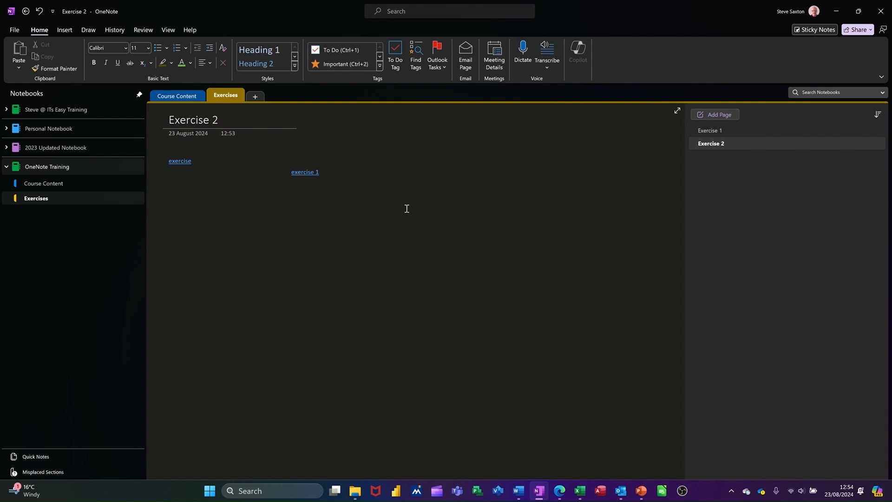